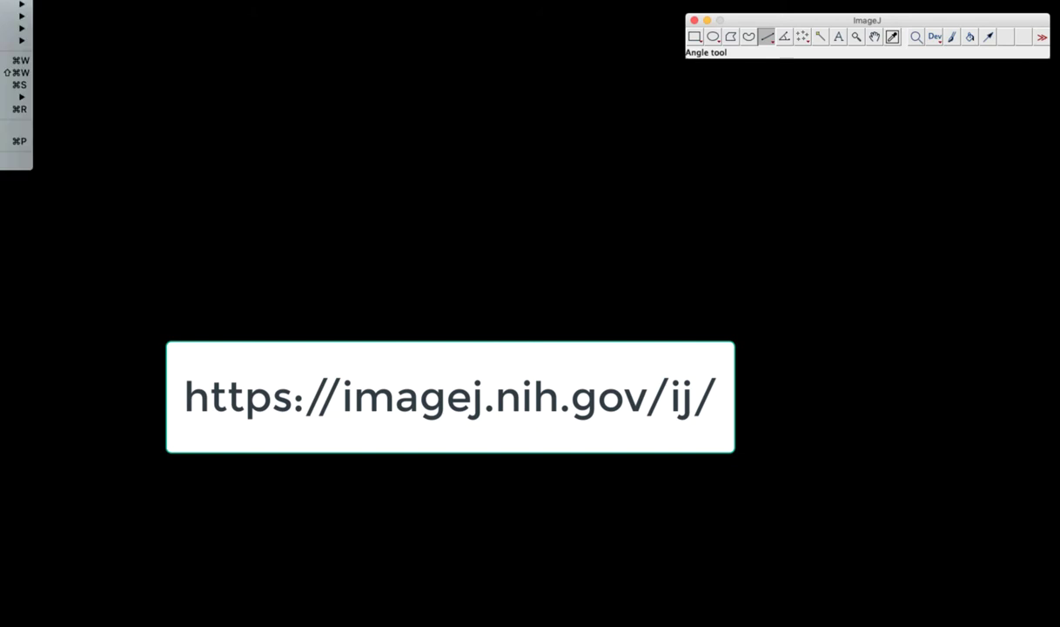
Open mixnstain_gel.png and move its window below the toolbar
key(super+o)
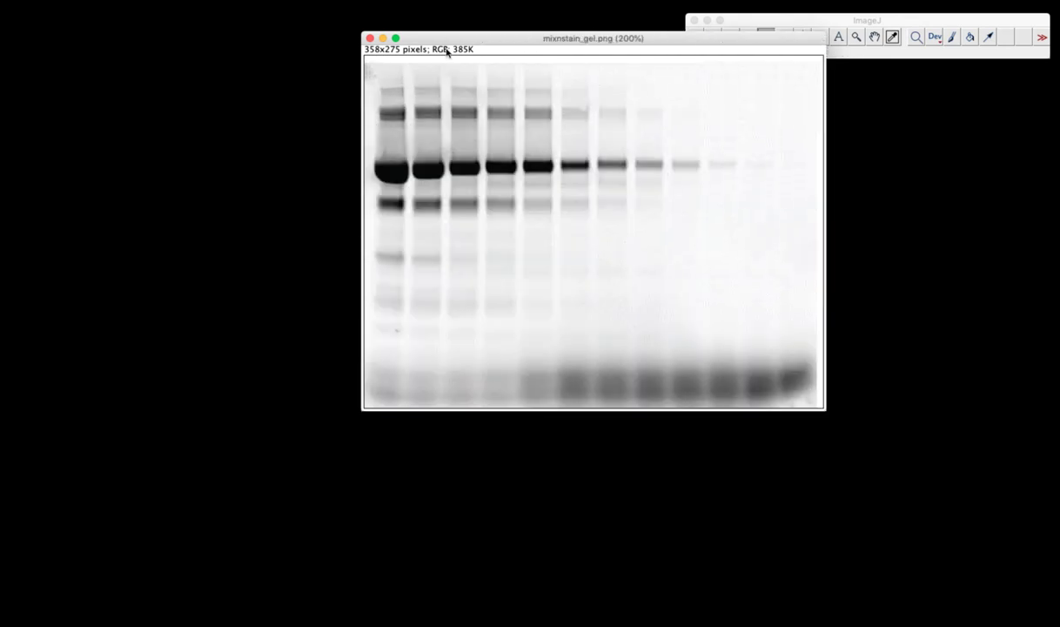
drag(489, 40, 482, 78)
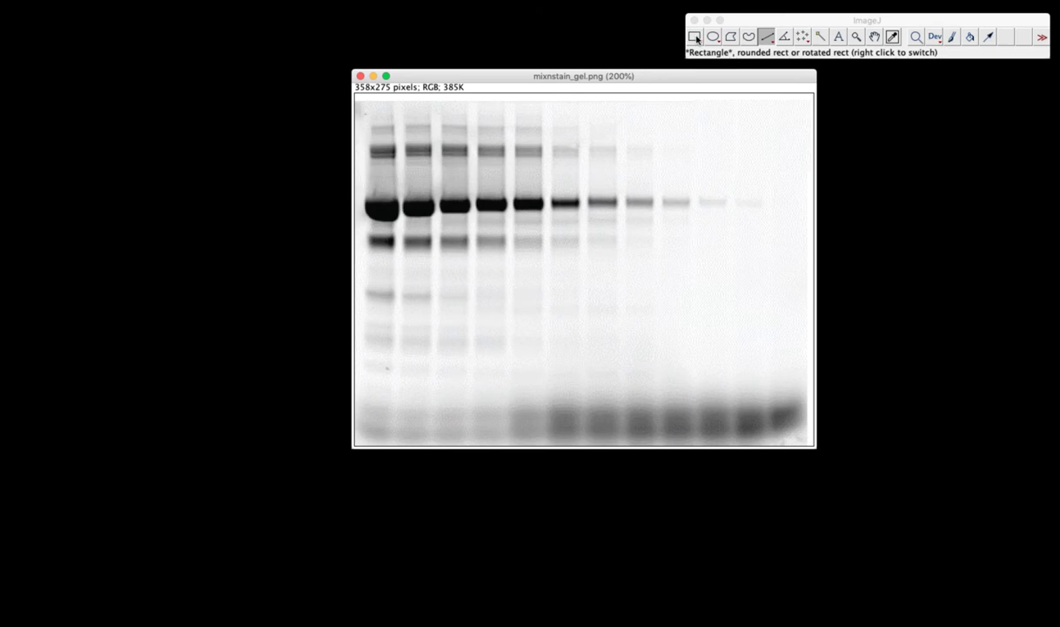
Draw a tall 15×267 rectangle over the leftmost gel lane and register it as lane 1
click(695, 37)
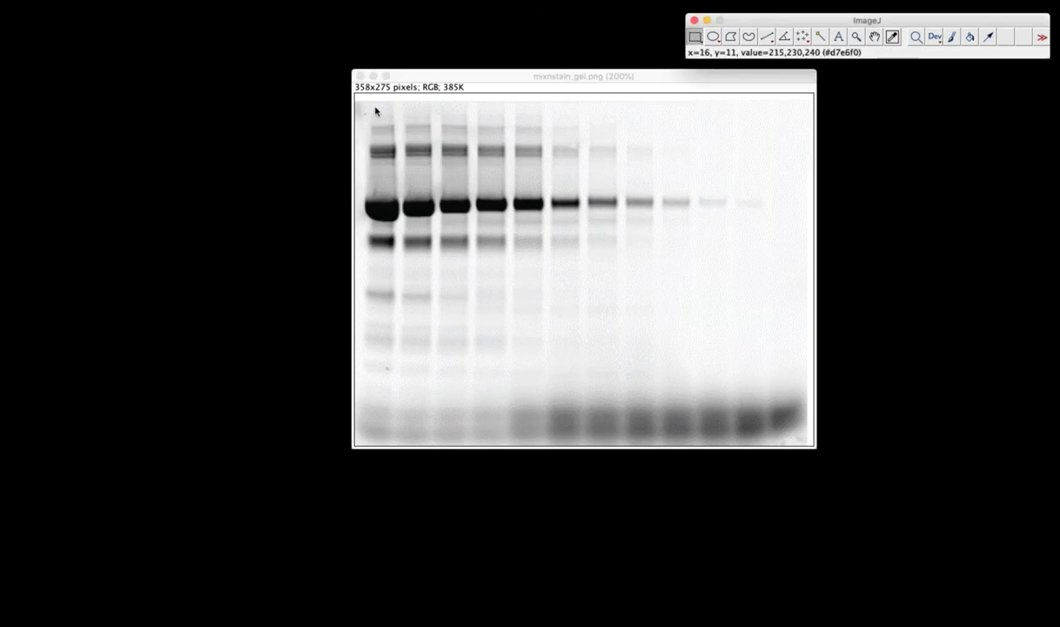
drag(377, 106, 393, 452)
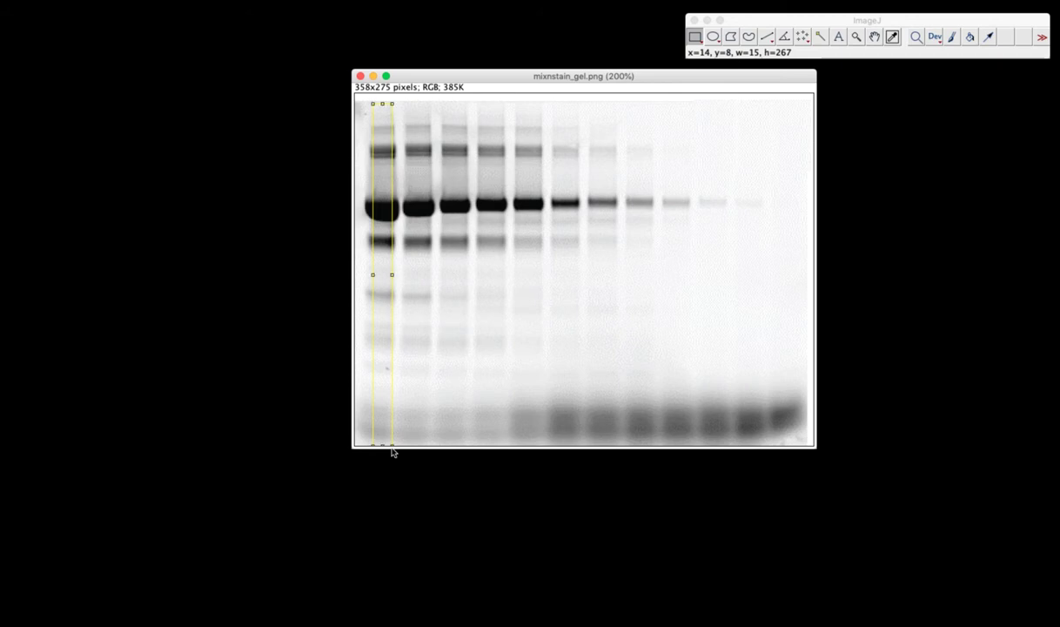
key(1)
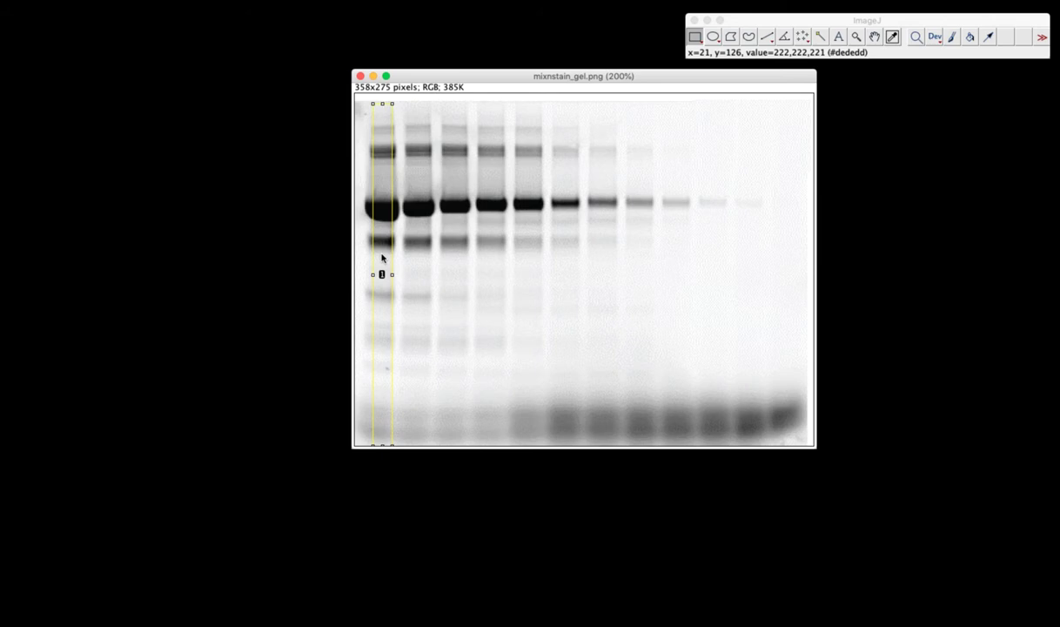
Move the lane rectangle across each following lane, marking lanes 2 through 11
drag(382, 258, 418, 254)
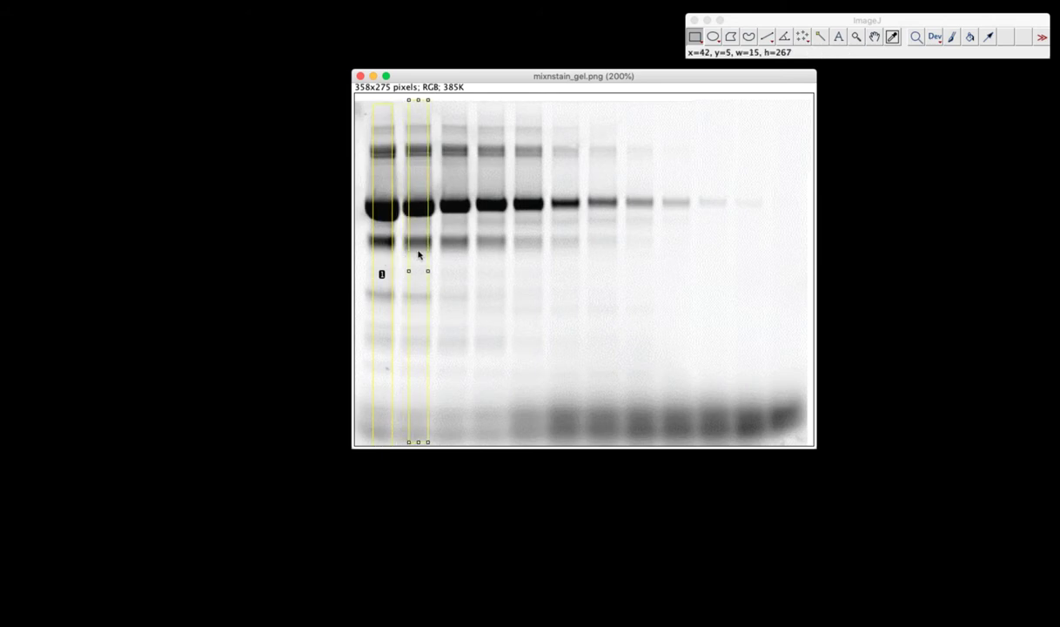
key(2)
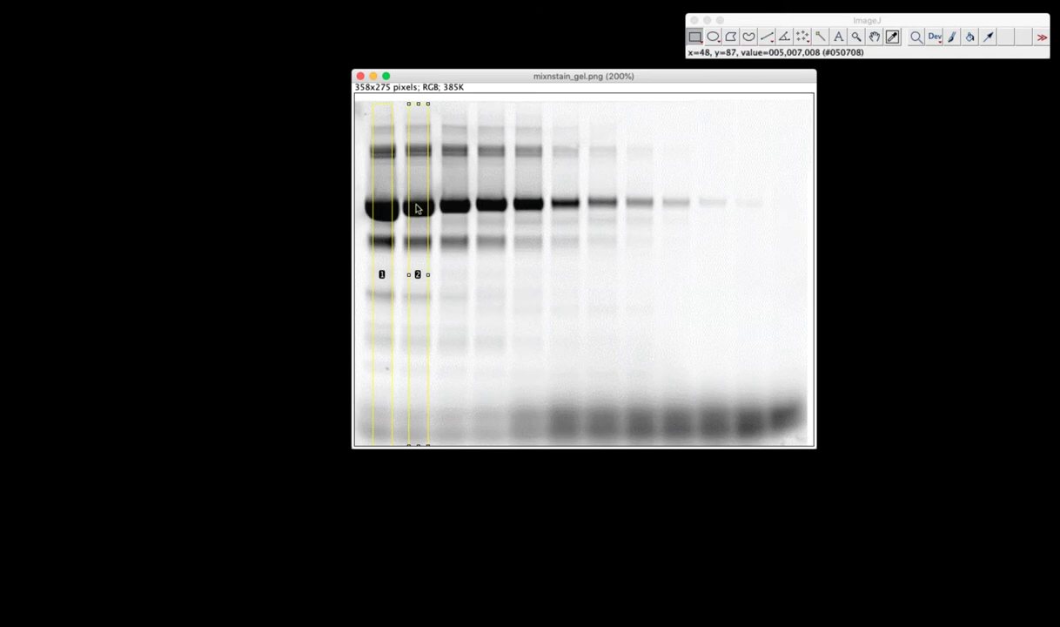
drag(416, 208, 782, 203)
key(2)
key(2)
key(2)
key(2)
key(2)
key(2)
key(2)
key(2)
key(2)
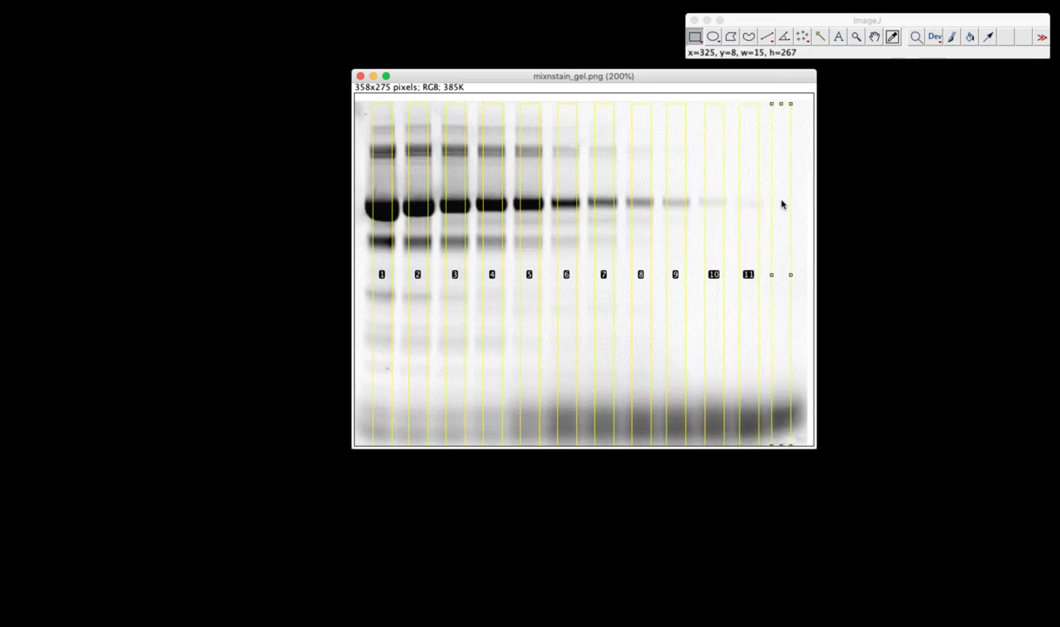
key(2)
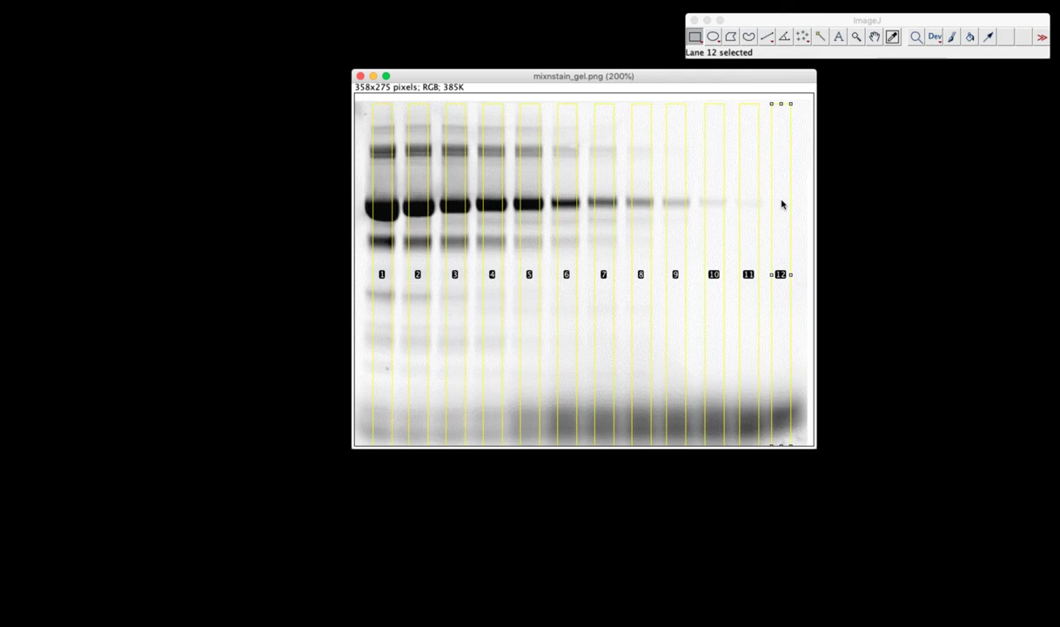
Plot all twelve lane profiles and place the Plots window right of the gel image
key(3)
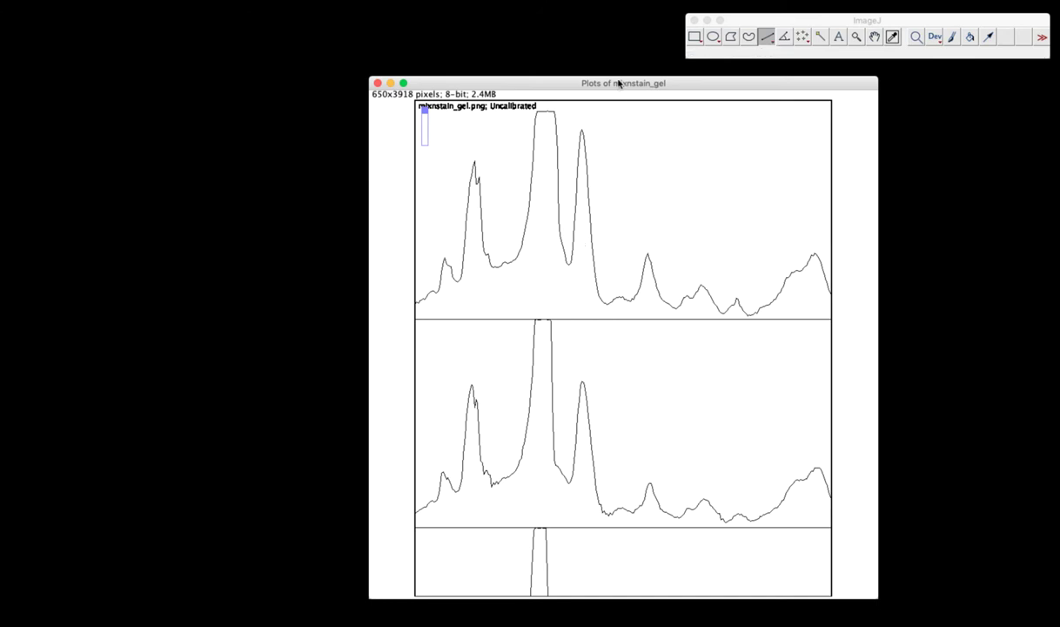
drag(614, 84, 765, 82)
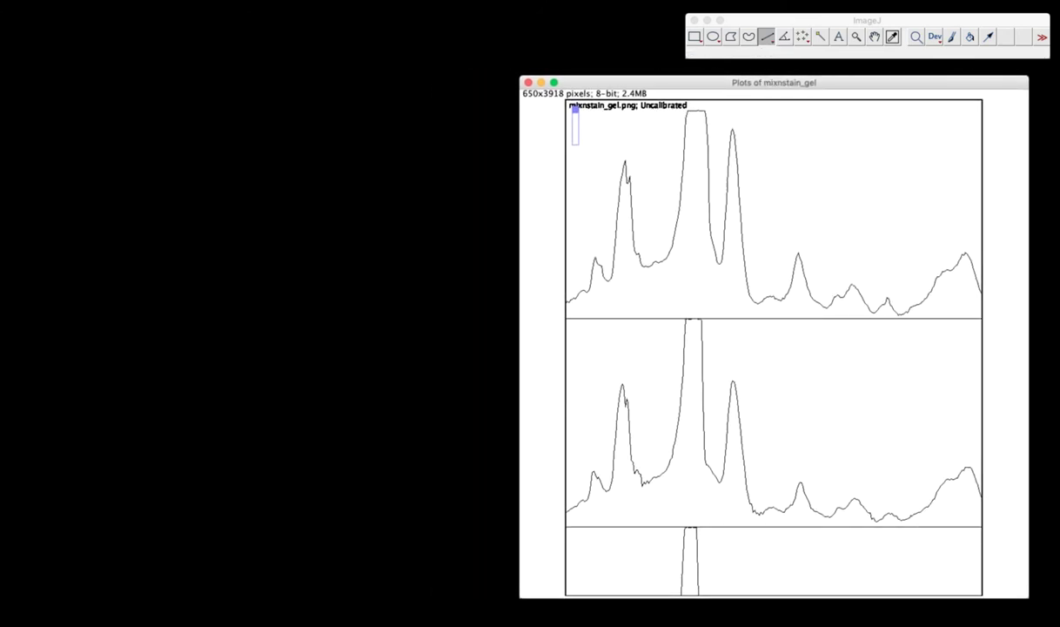
drag(0, 78, 208, 93)
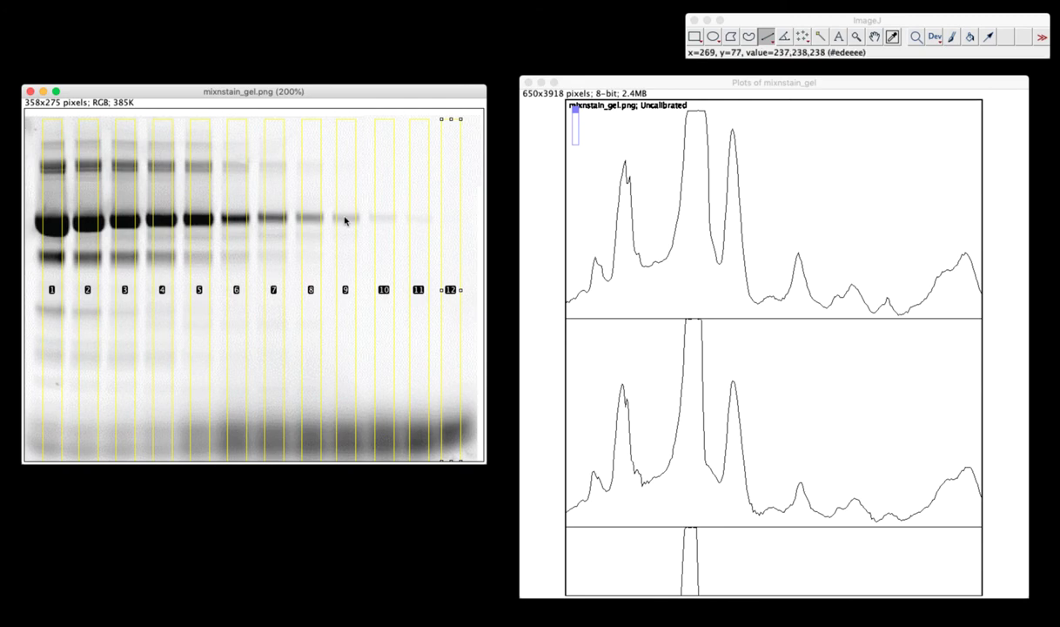
scroll(677, 380, down, 10)
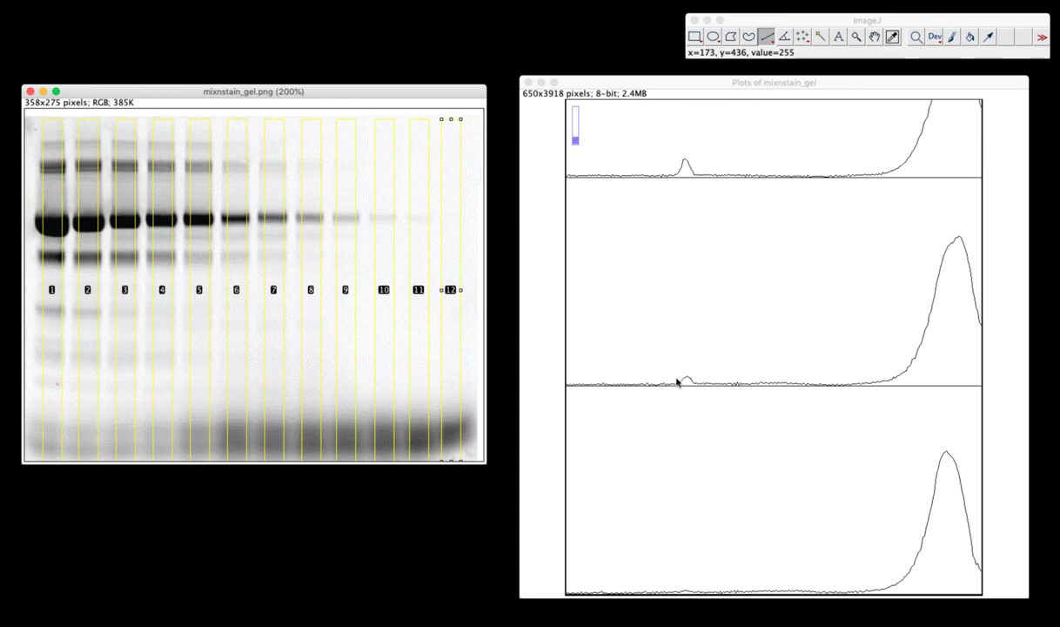
scroll(688, 383, up, 4)
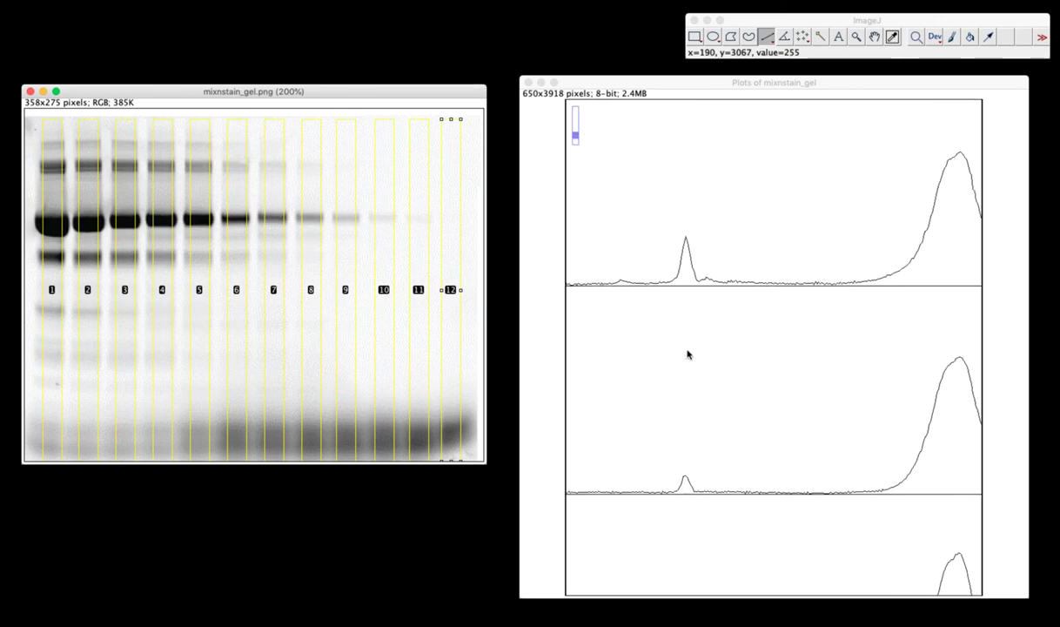
scroll(684, 280, up, 3)
scroll(685, 279, up, 1)
scroll(684, 174, up, 2)
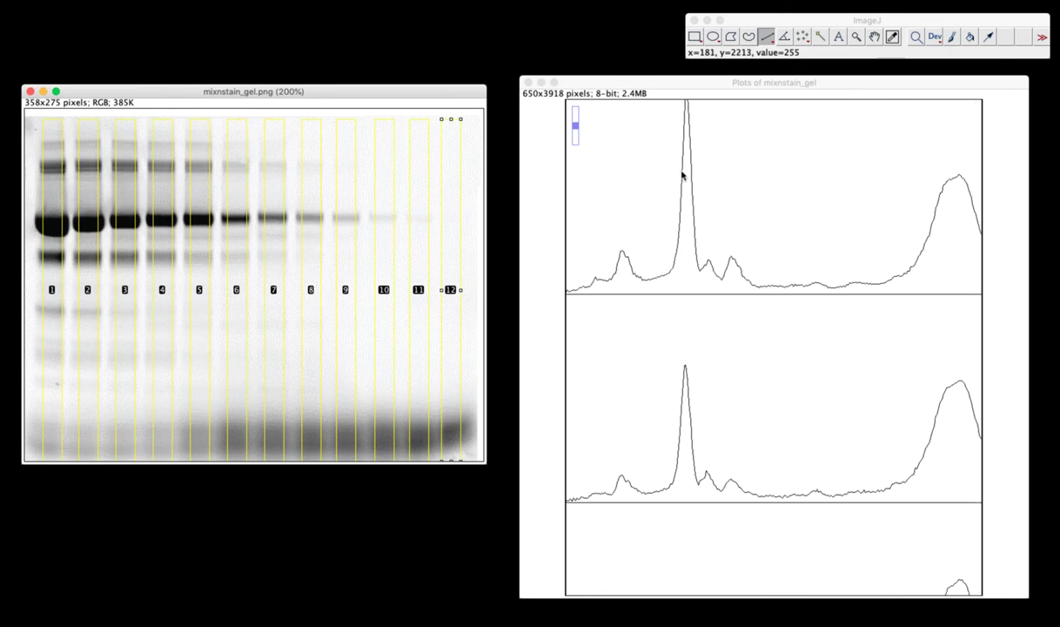
scroll(682, 175, up, 5)
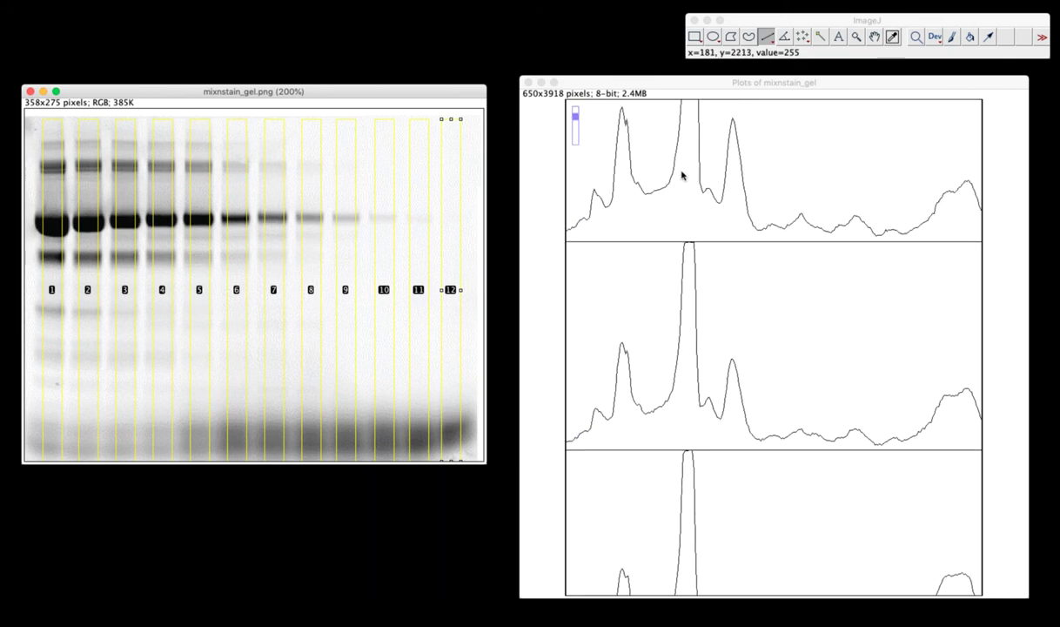
scroll(682, 176, up, 3)
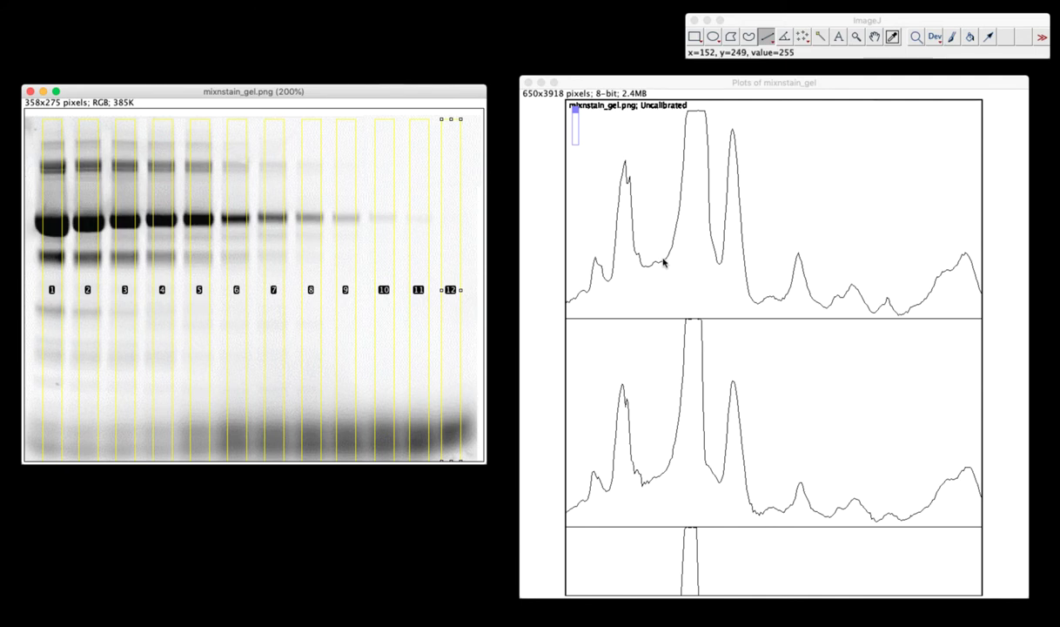
Draw straight baselines under the tall central peak in the first three lane profiles
click(664, 261)
drag(663, 262, 721, 264)
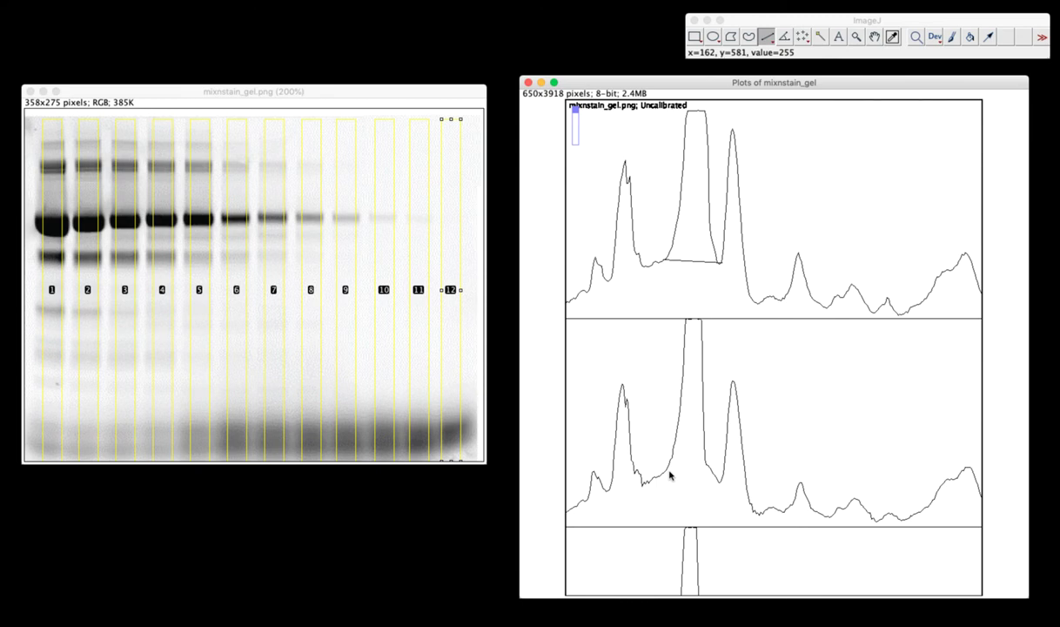
drag(670, 475, 715, 479)
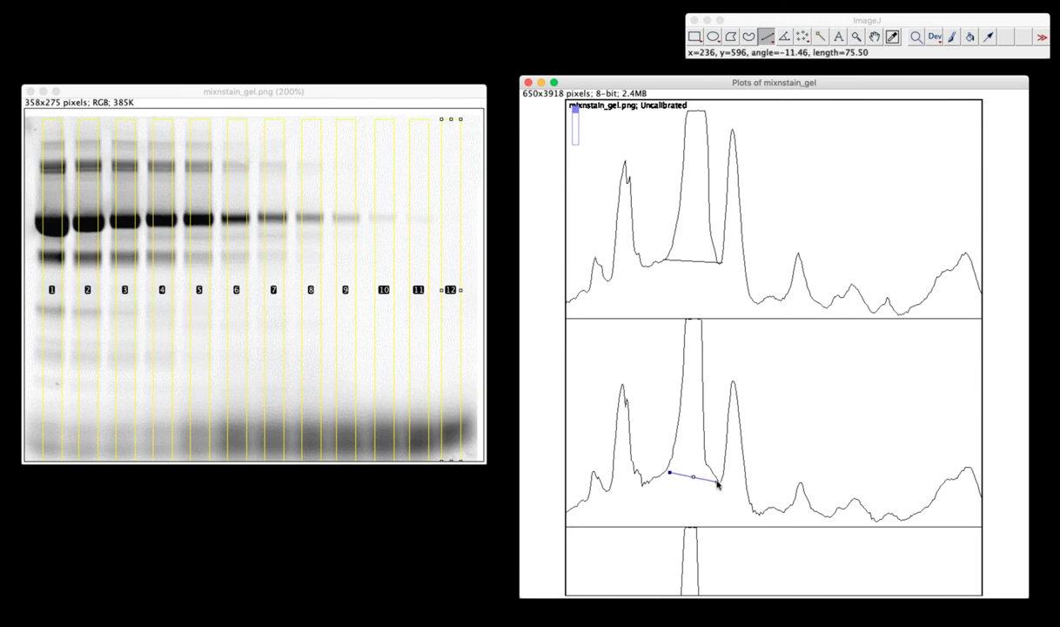
drag(717, 483, 720, 485)
scroll(721, 485, down, 6)
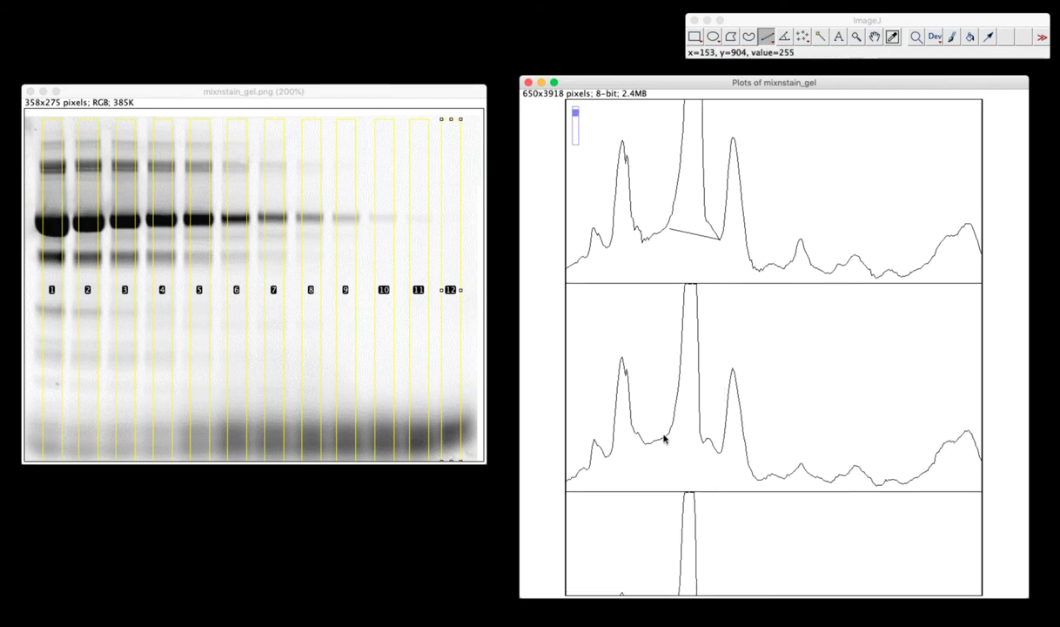
drag(664, 440, 708, 444)
scroll(709, 444, down, 5)
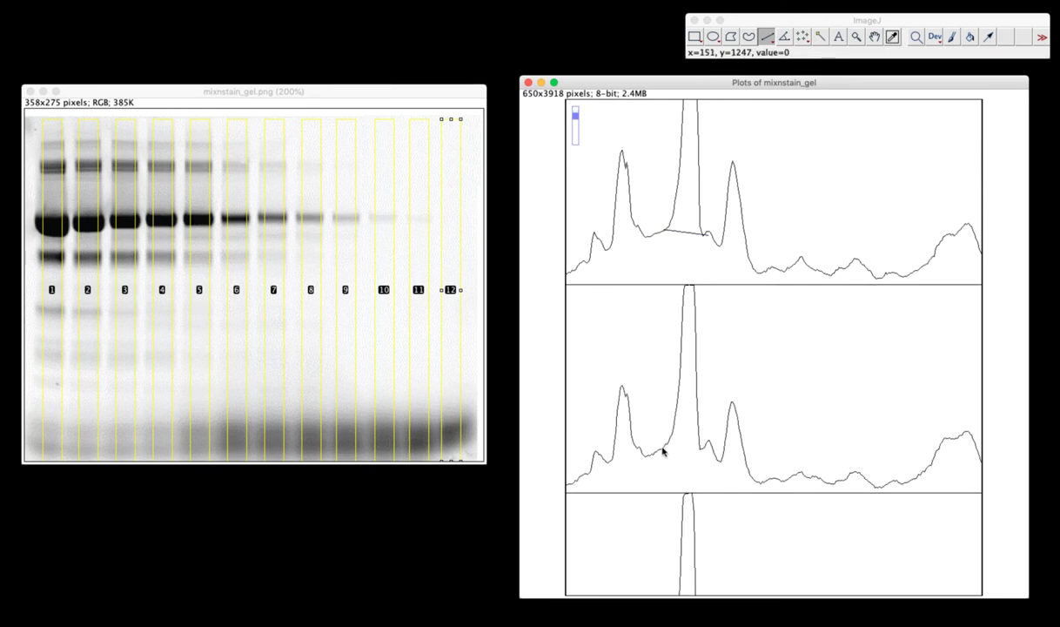
Draw baselines under the main peaks of the next few lane profiles
drag(664, 448, 703, 449)
scroll(703, 450, down, 7)
drag(659, 374, 706, 374)
scroll(705, 371, down, 4)
drag(668, 242, 705, 243)
click(666, 449)
drag(670, 454, 702, 452)
Farther down the plot stack, draw baselines closing off the small minor peaks
scroll(699, 452, down, 9)
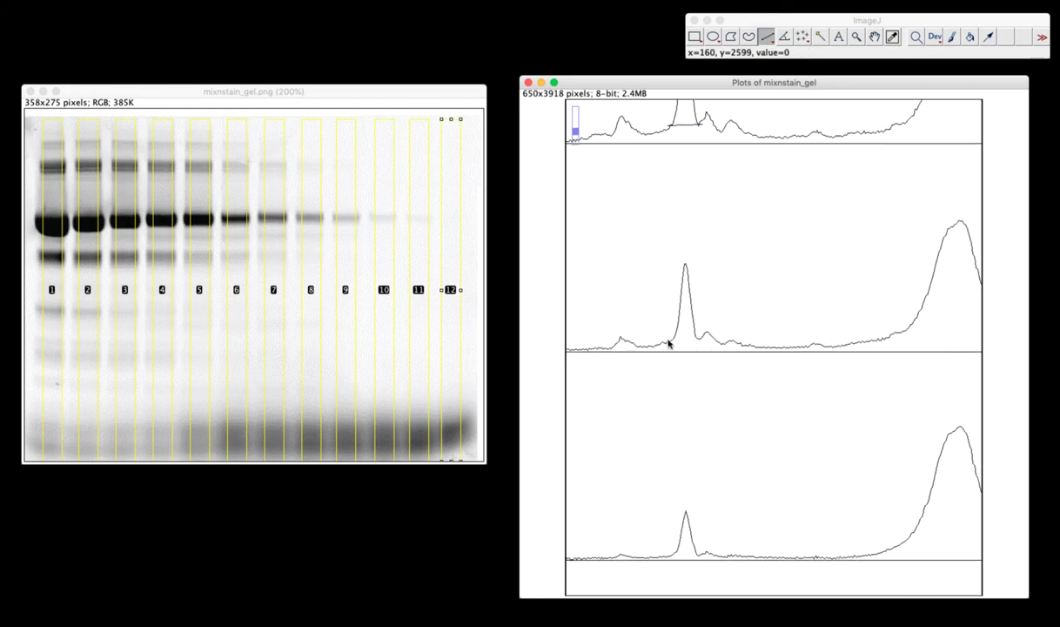
drag(668, 341, 703, 342)
scroll(702, 342, down, 6)
drag(675, 348, 704, 353)
scroll(703, 351, down, 1)
scroll(701, 351, down, 3)
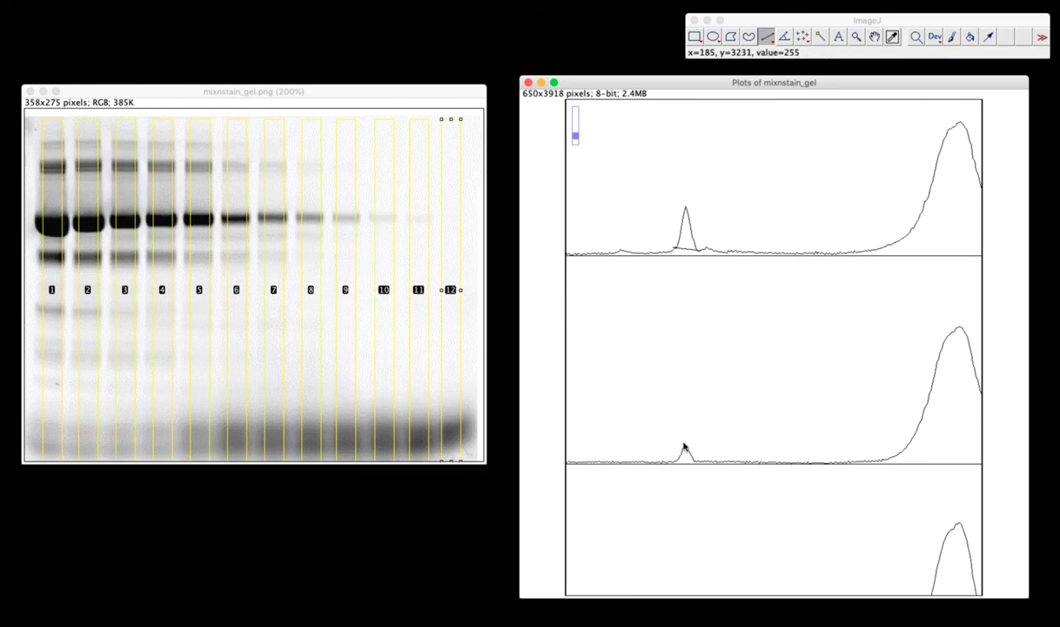
drag(677, 463, 697, 464)
scroll(697, 464, down, 3)
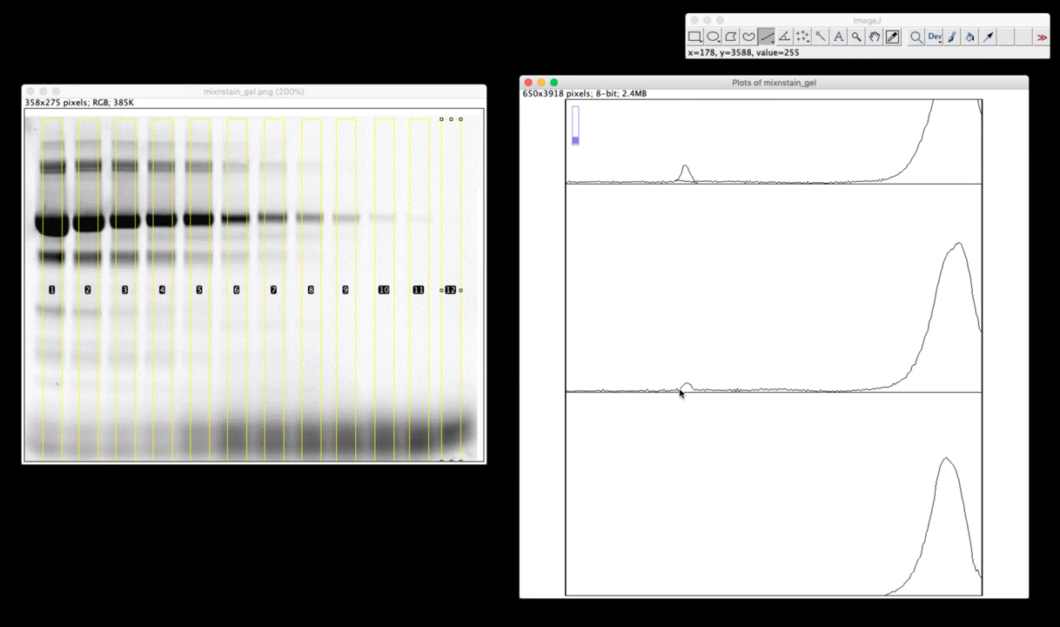
drag(678, 392, 696, 393)
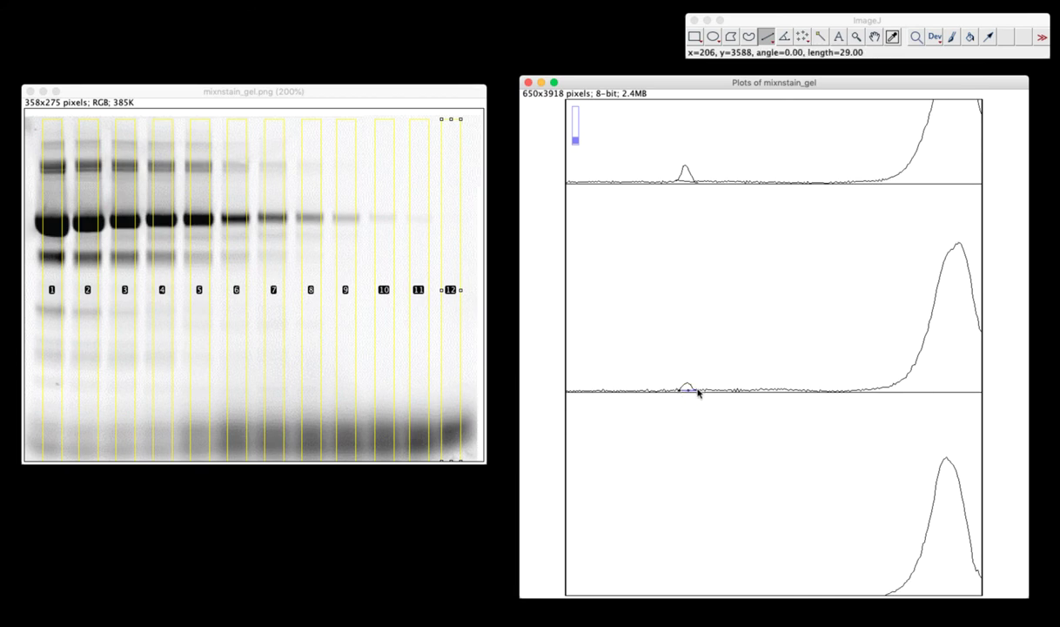
scroll(701, 393, down, 3)
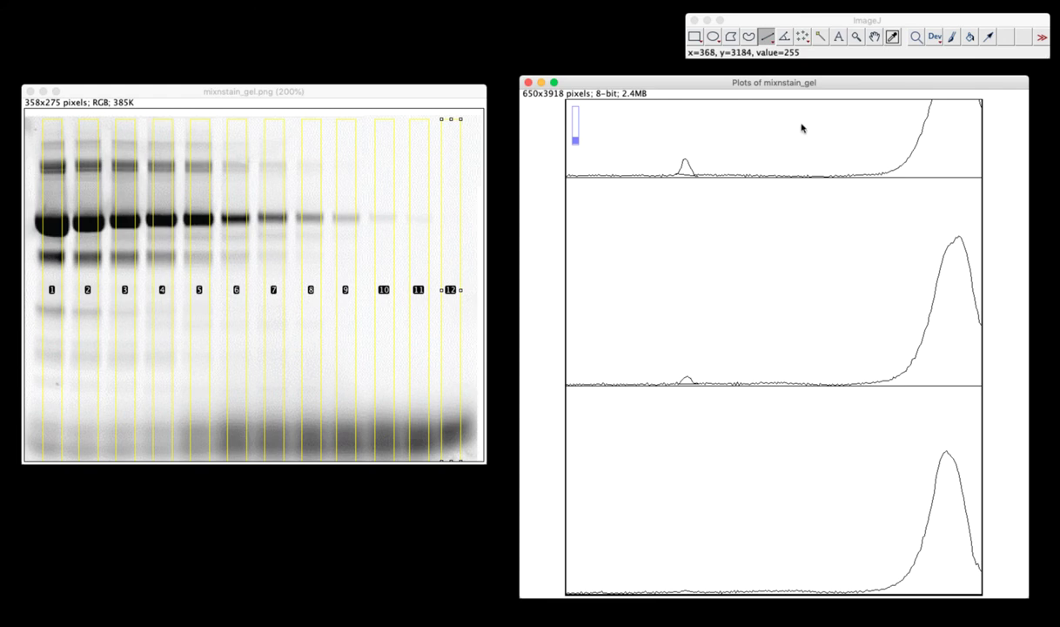
Wand-select the closed-off small peak and record its area, 173.849, in Results
click(820, 38)
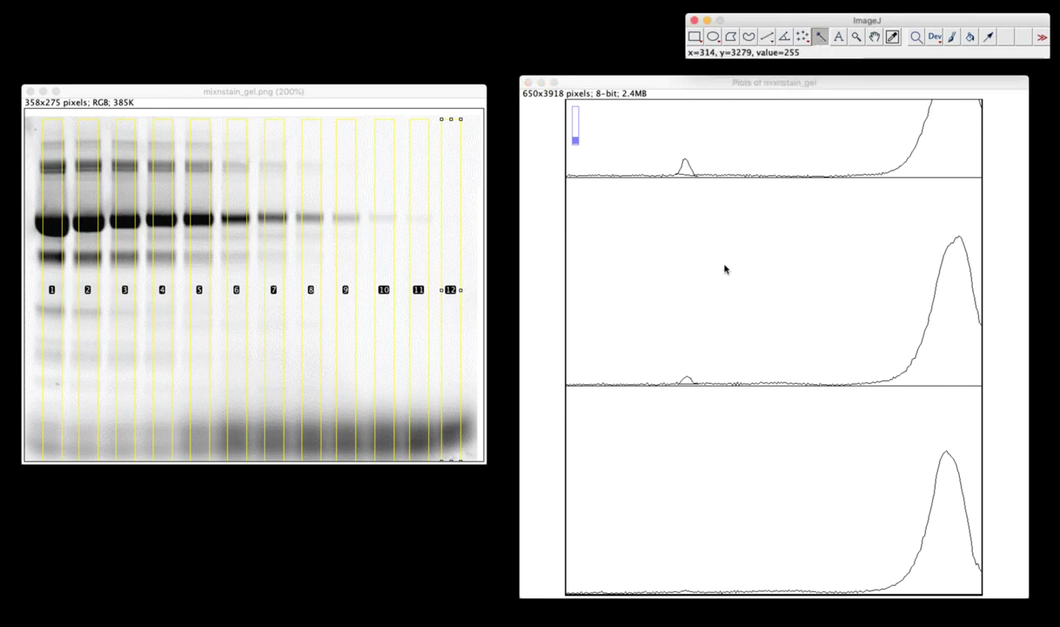
click(687, 382)
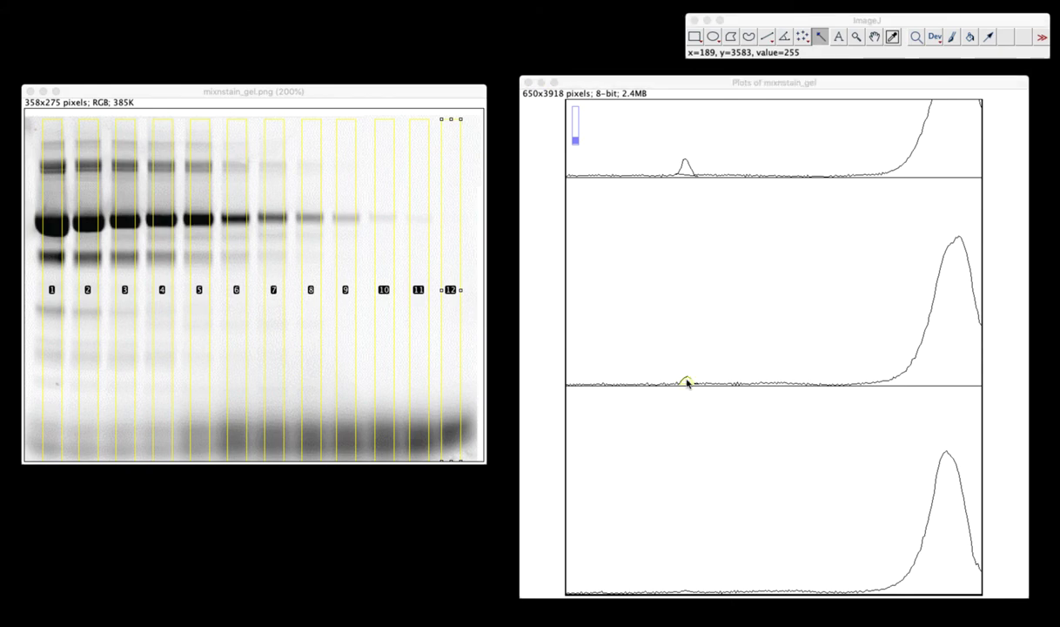
drag(402, 90, 407, 19)
key(Tab)
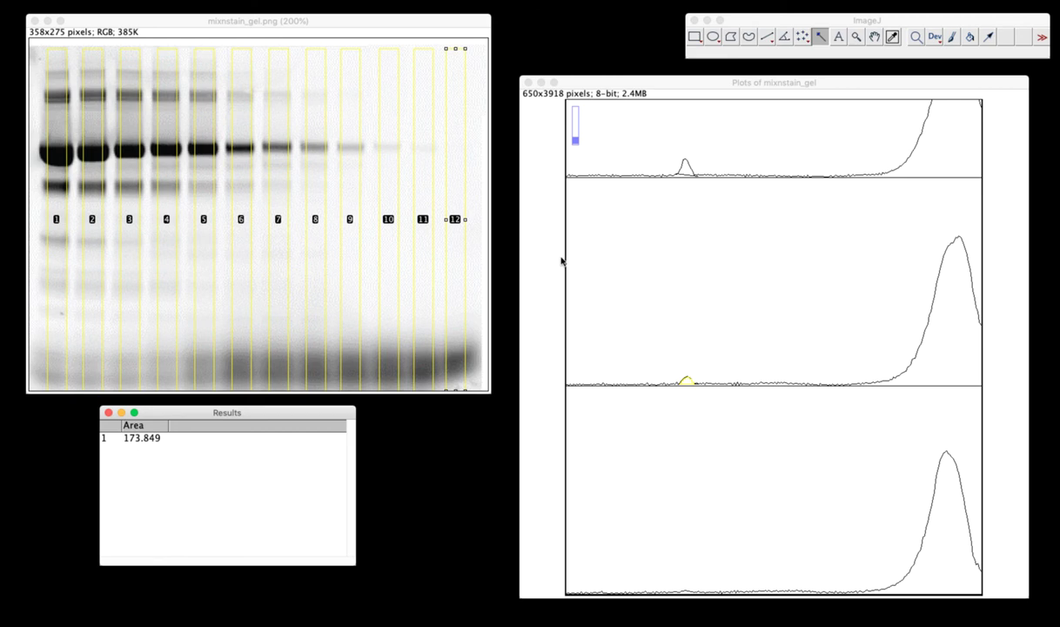
Wand-measure the baselined peaks in the first several lane plots, scrolling up between them
click(686, 171)
scroll(687, 171, up, 5)
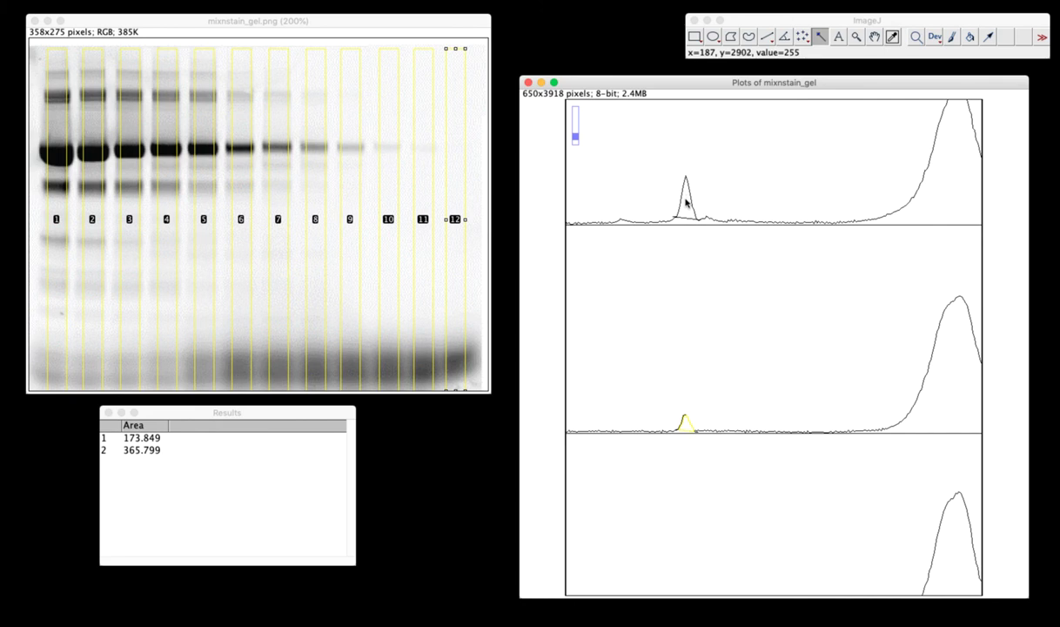
click(686, 203)
scroll(687, 206, up, 5)
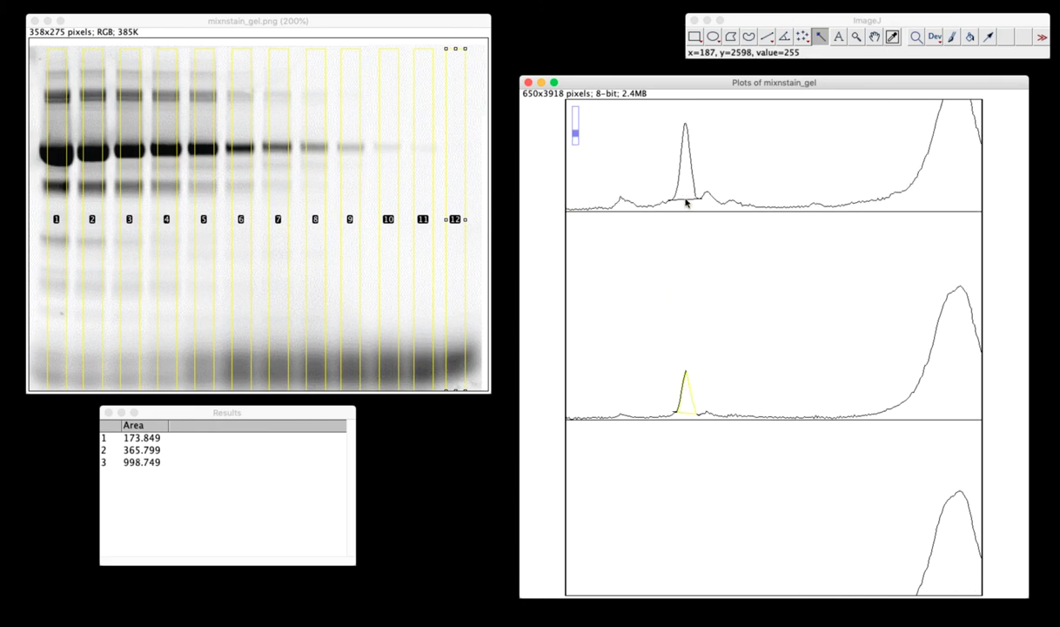
click(691, 191)
scroll(692, 191, up, 6)
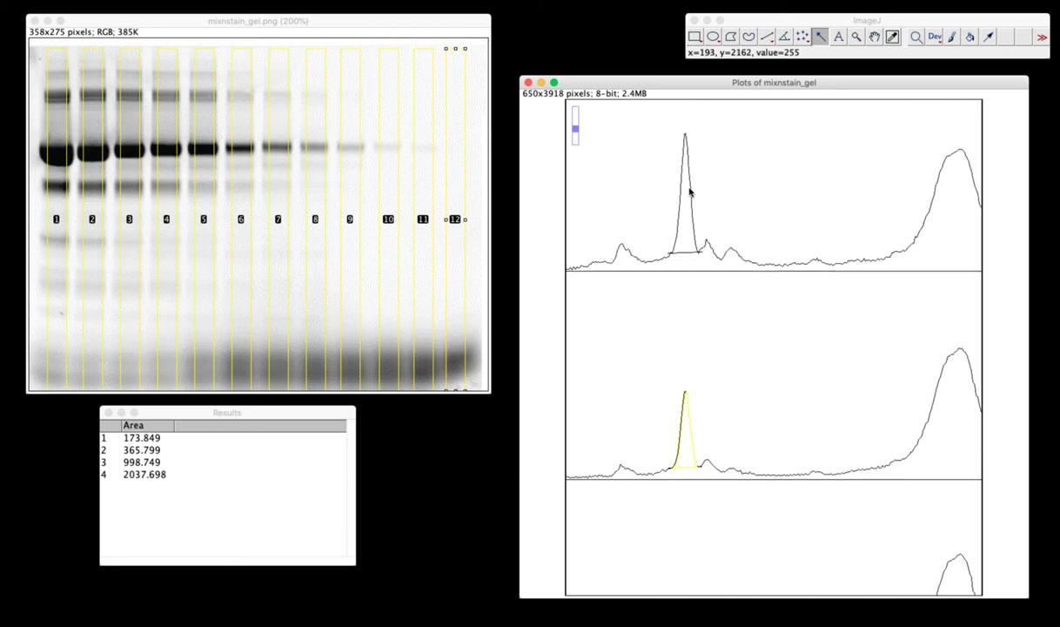
click(687, 197)
scroll(686, 199, up, 2)
scroll(686, 199, up, 2)
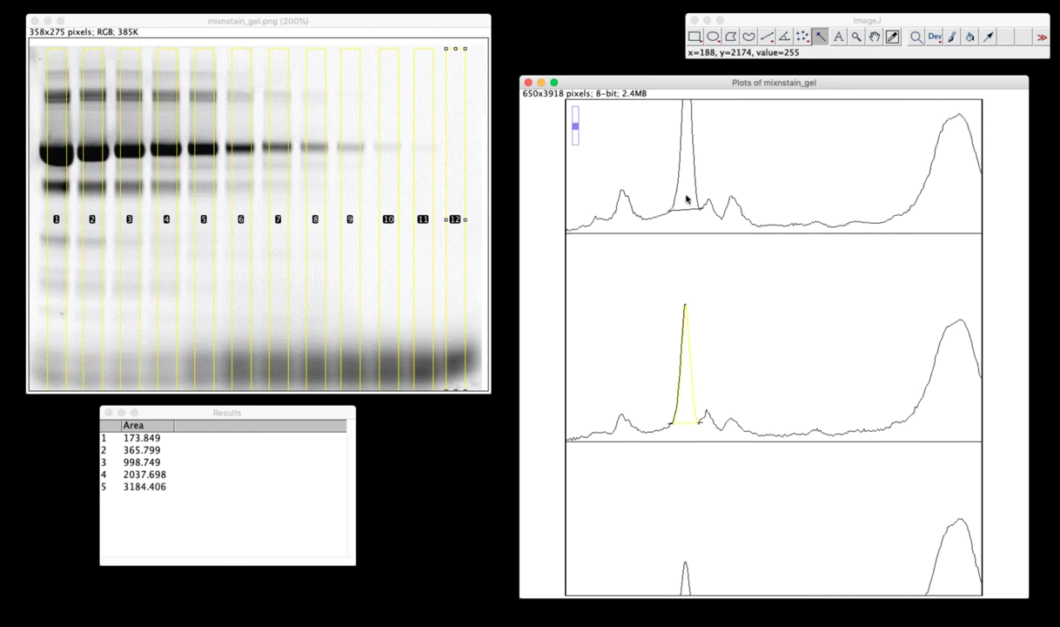
click(686, 199)
scroll(686, 199, up, 5)
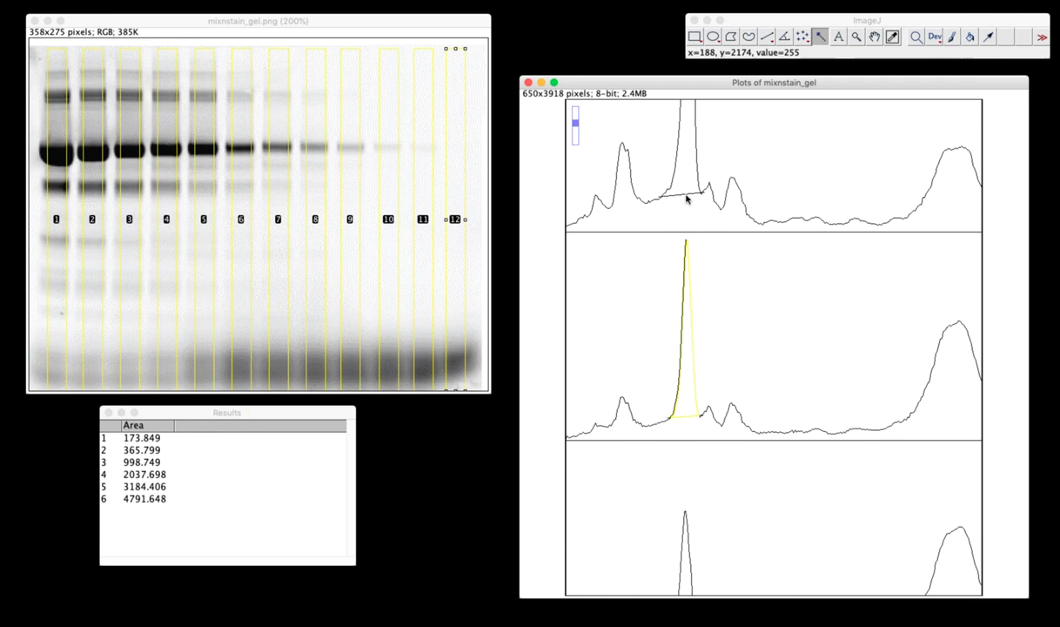
Measure the remaining baselined peaks, bringing Results to eleven areas ending at 10743.255
click(687, 192)
scroll(687, 188, up, 1)
click(687, 191)
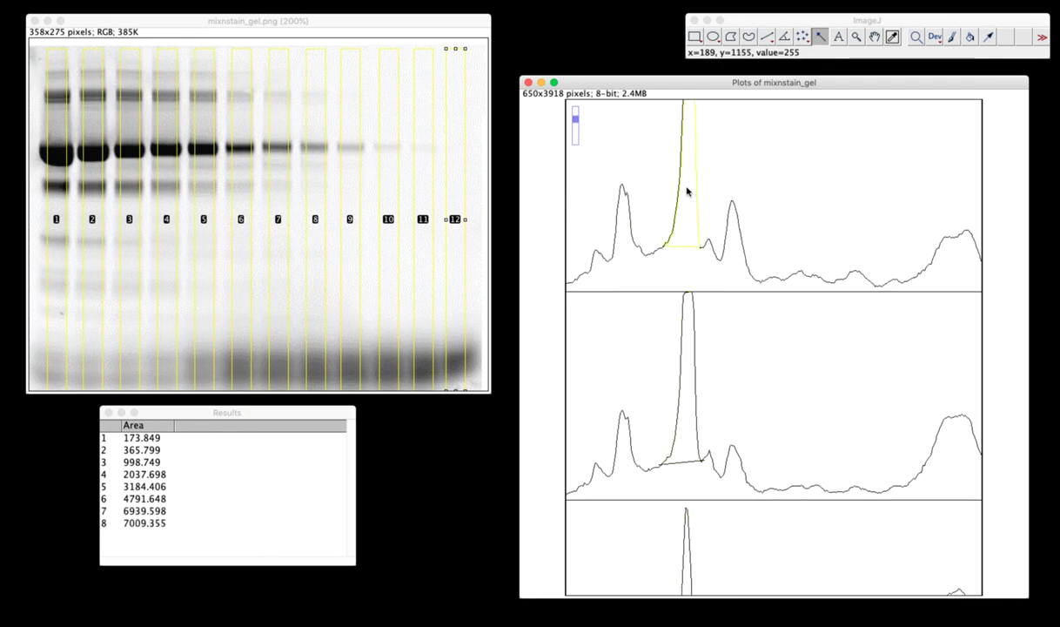
scroll(687, 192, up, 3)
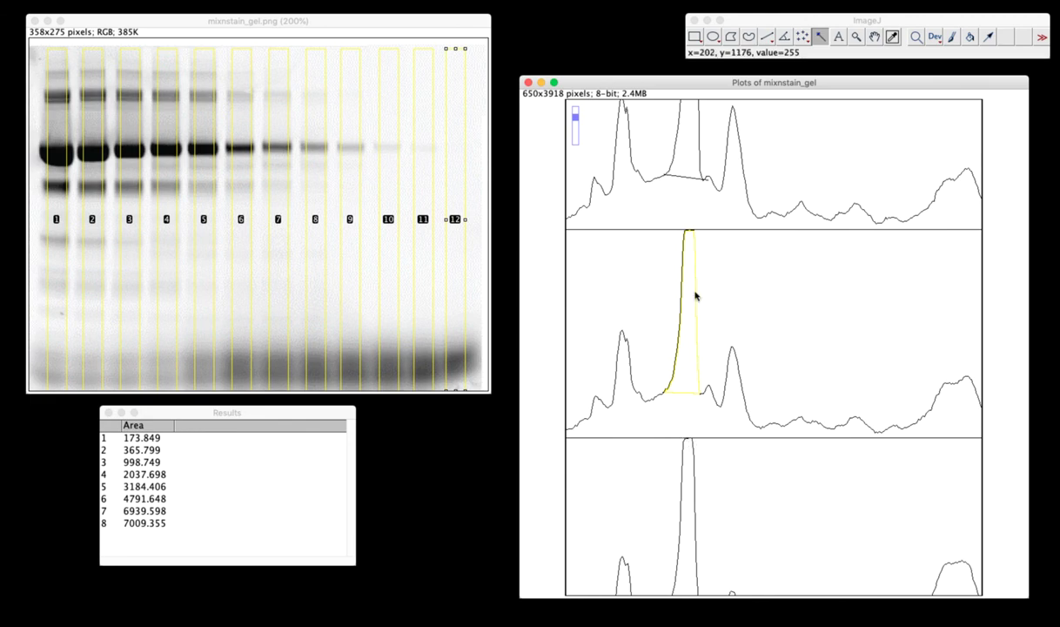
scroll(687, 239, up, 3)
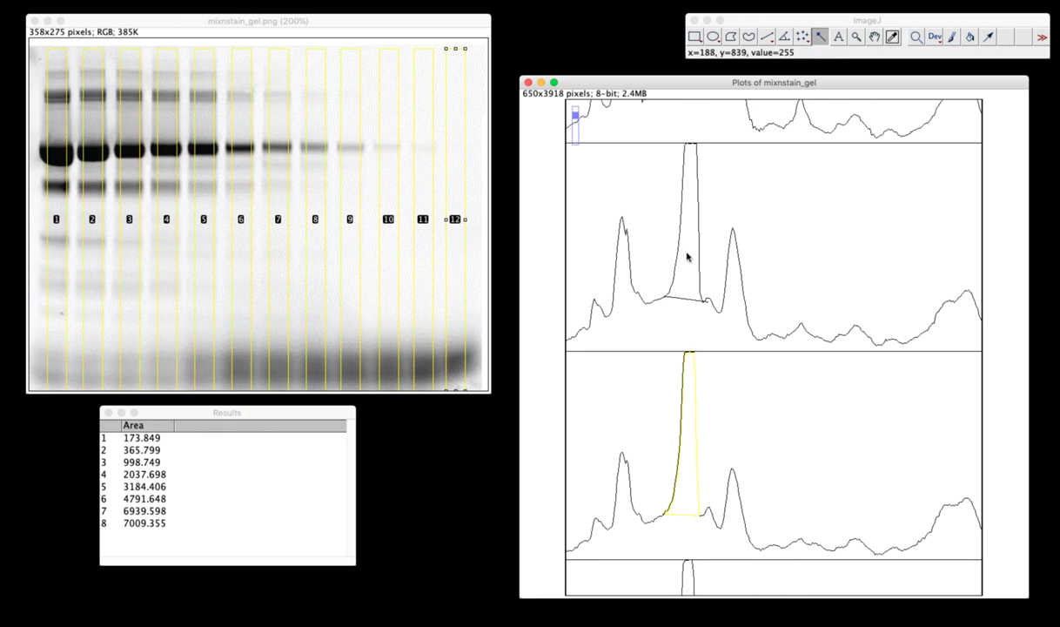
click(689, 257)
scroll(689, 258, up, 4)
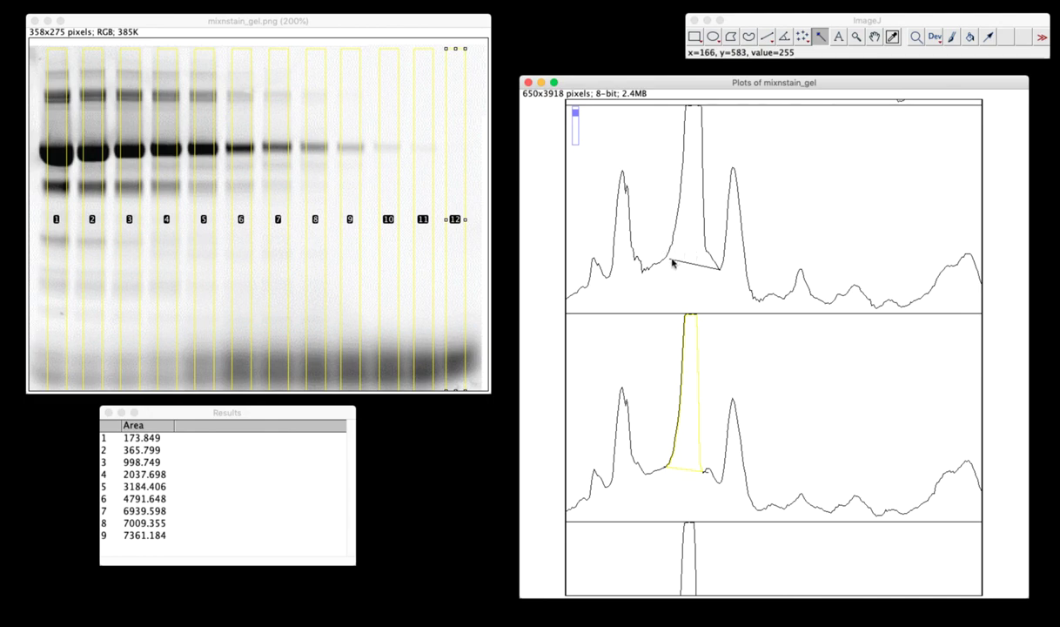
click(688, 241)
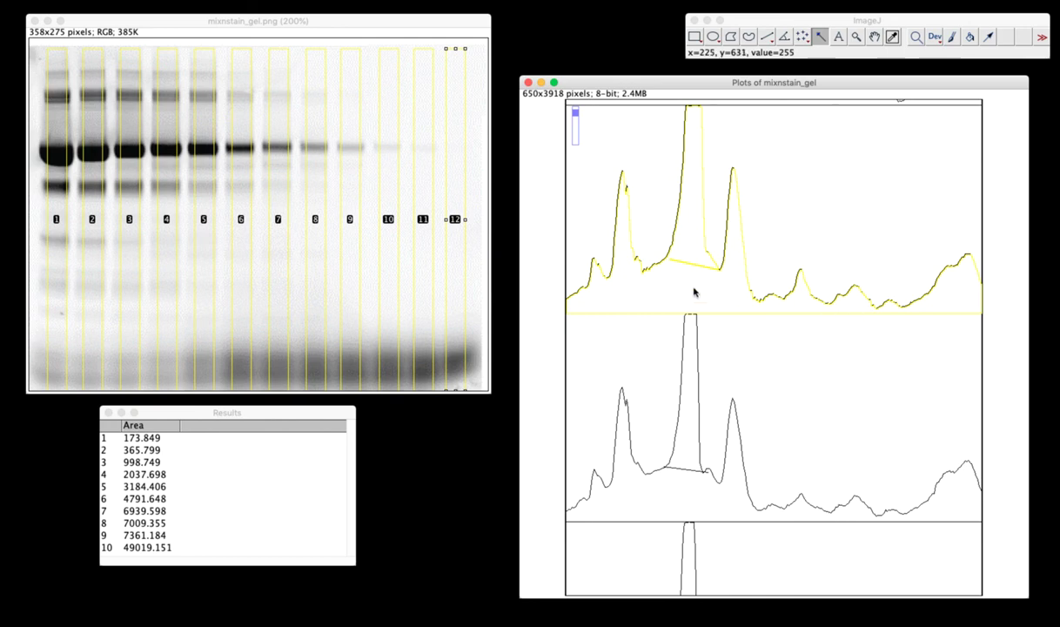
scroll(710, 295, up, 3)
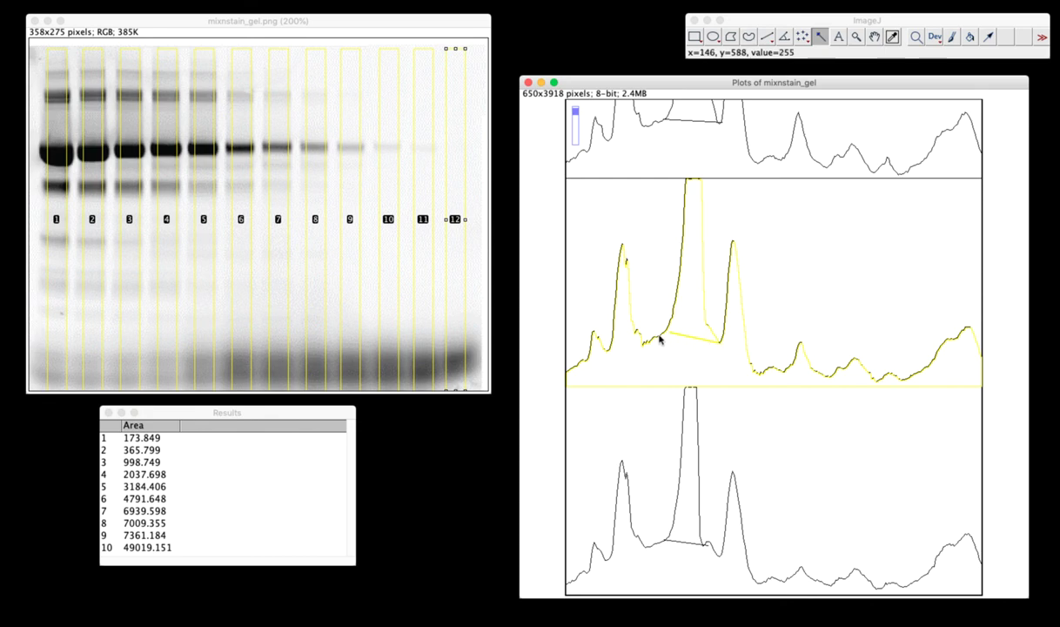
scroll(659, 340, up, 6)
click(693, 244)
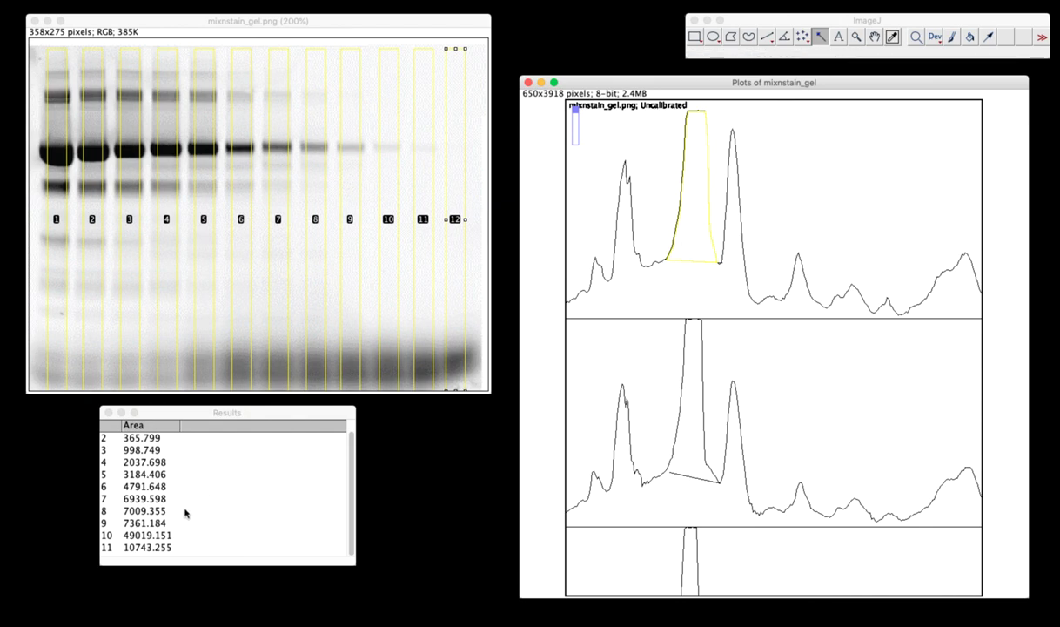
Enlarge the Results window and select rows 1–11 of peak areas
drag(207, 413, 208, 404)
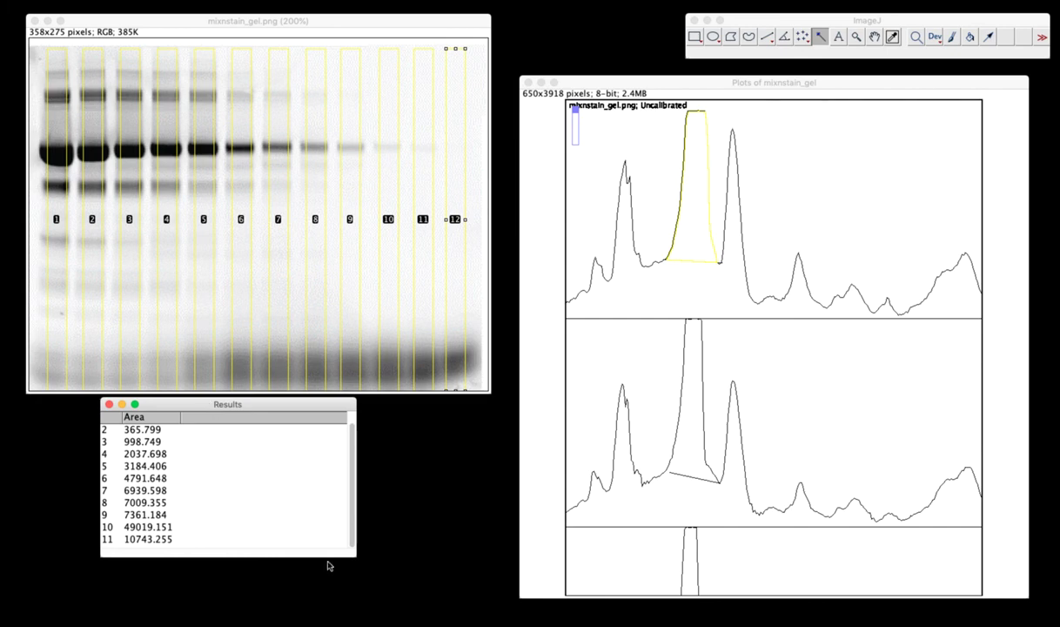
drag(356, 557, 367, 601)
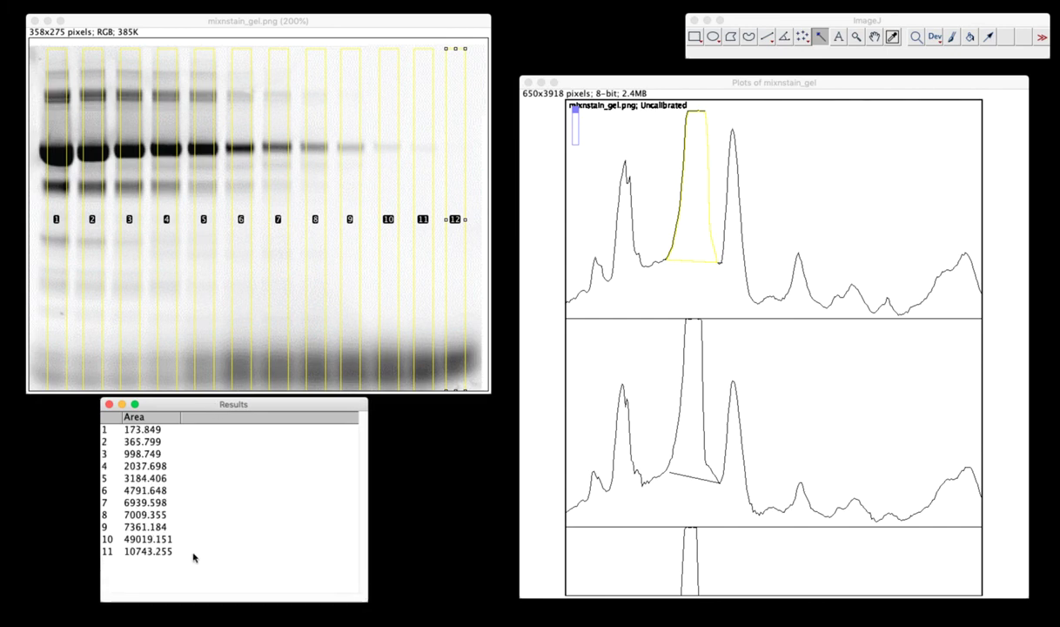
click(166, 551)
drag(166, 550, 127, 401)
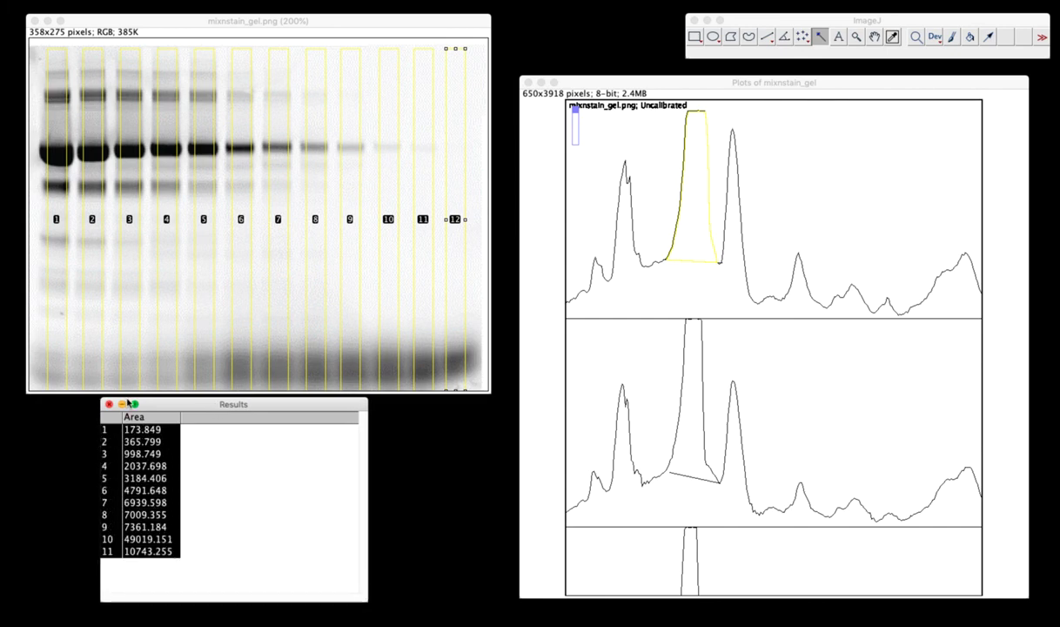